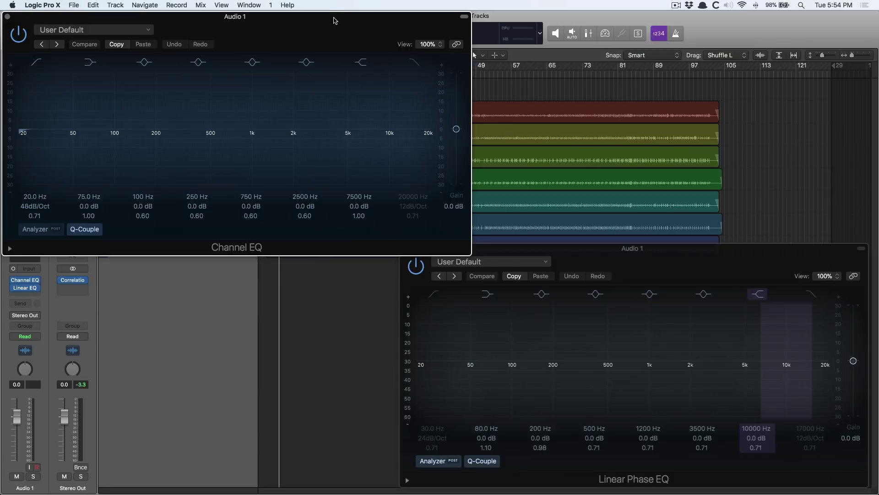
Step: Nudge the Channel EQ aside and switch focus between the two flat EQs, ending on the Linear Phase EQ
mouse_move(335, 18)
left_mouse_down()
mouse_move(343, 26)
mouse_move(341, 18)
left_mouse_up()
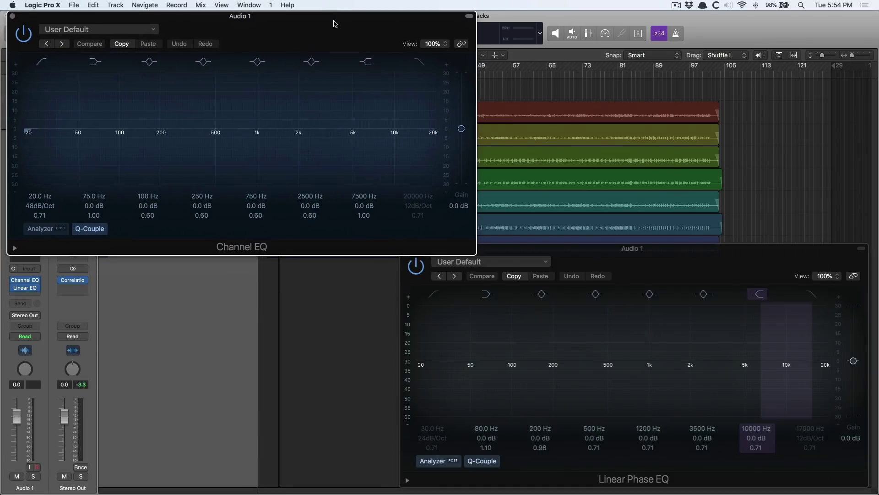
left_click(632, 266)
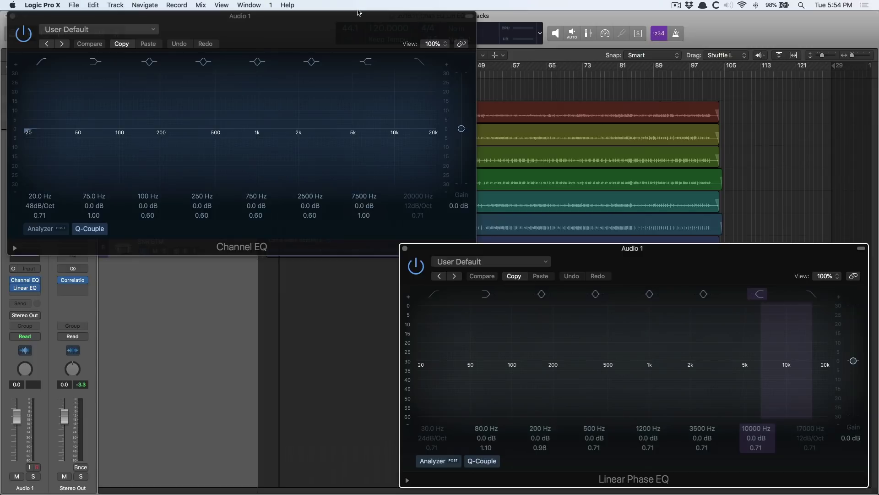
left_click(380, 43)
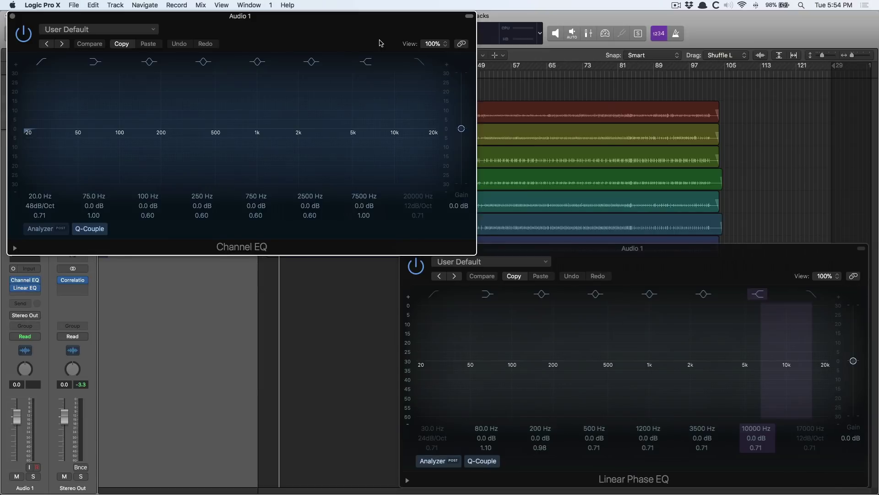
left_click(628, 271)
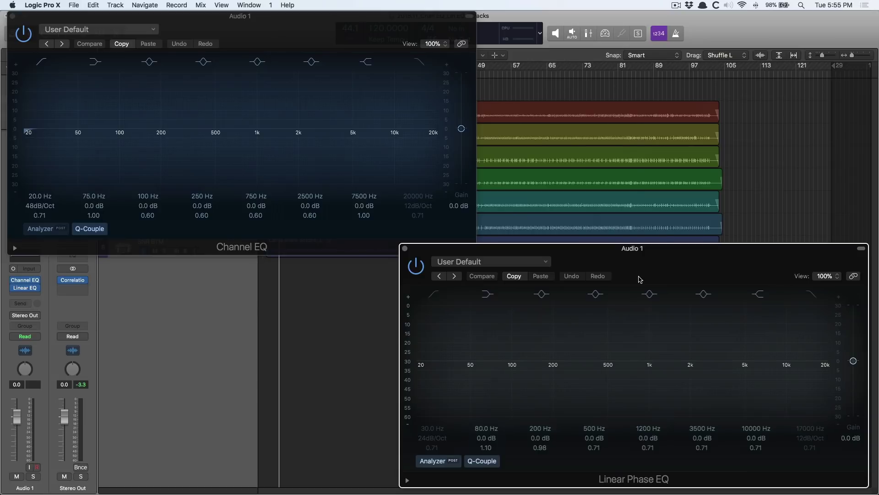
Step: Bring the Channel EQ forward, then return focus to the Linear Phase EQ
left_click(388, 35)
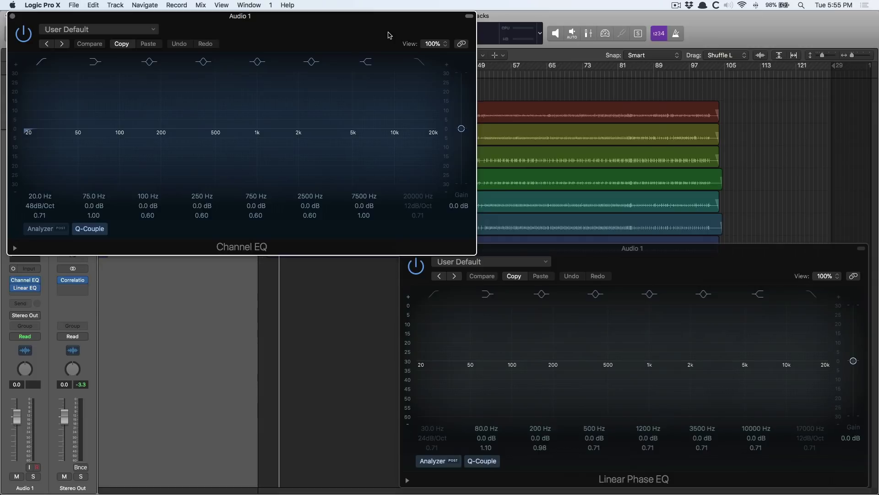
left_click(646, 282)
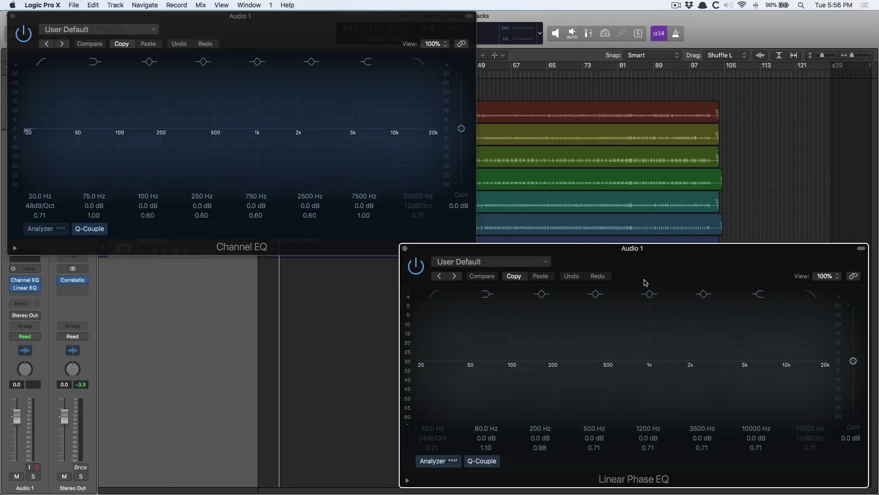
left_click(257, 45)
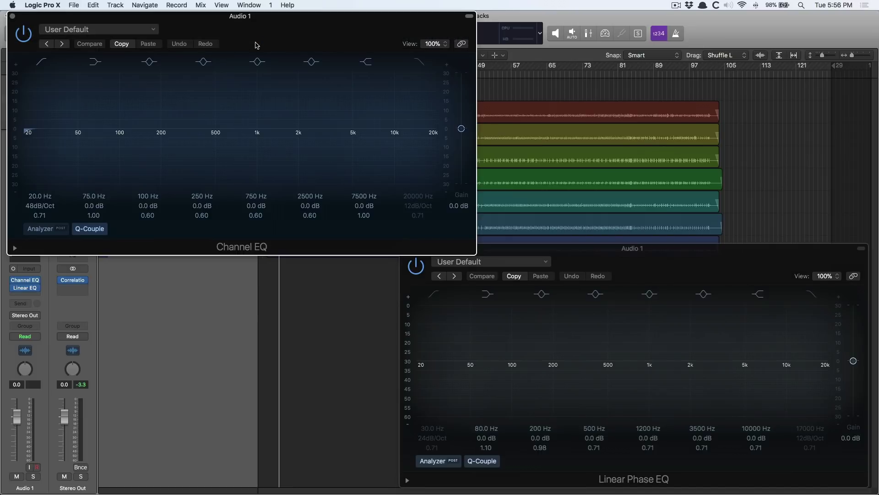
left_click(689, 270)
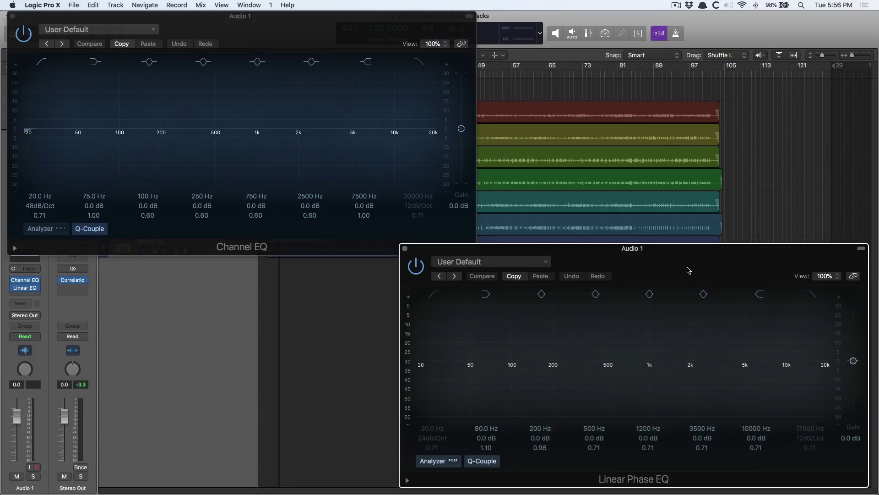
left_click(378, 33)
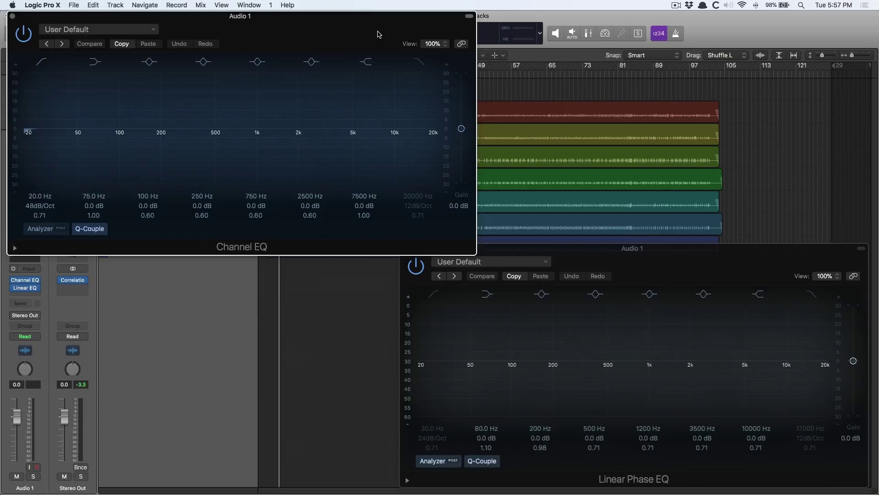
Step: Close both EQ windows and step the track selection from OH 1 through HATS to SNR BTM
key("v")
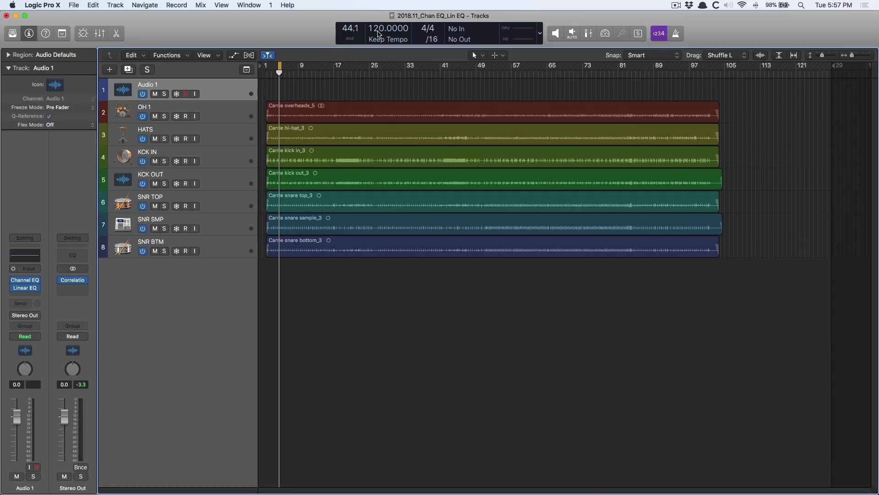
left_click(238, 108)
key("Down")
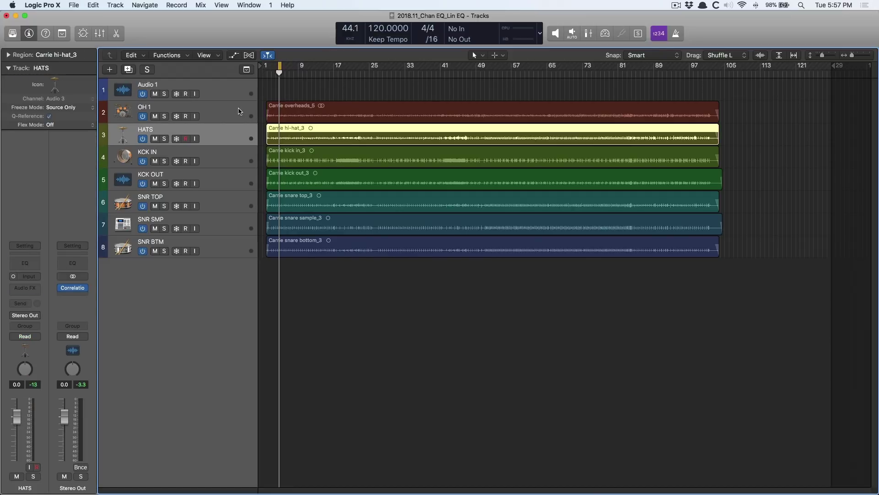
key("Down")
key("Down")
key("Down")
key("Down")
key("Down")
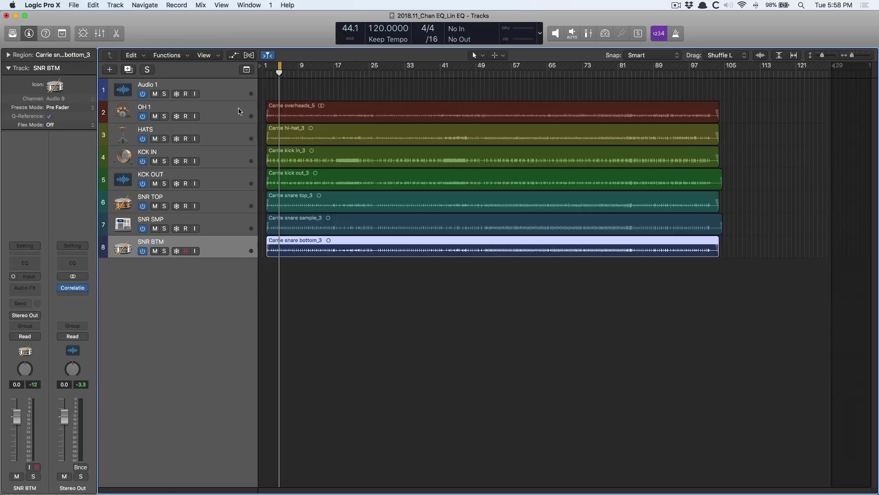
Step: Open the Mixer, open and move KCK IN's Gain plug-in, then close all plug-in windows
key("x")
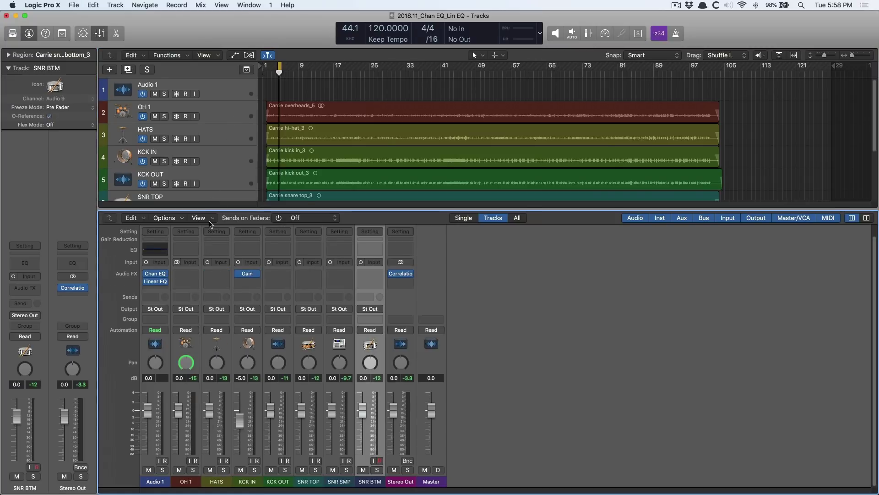
left_click(247, 273)
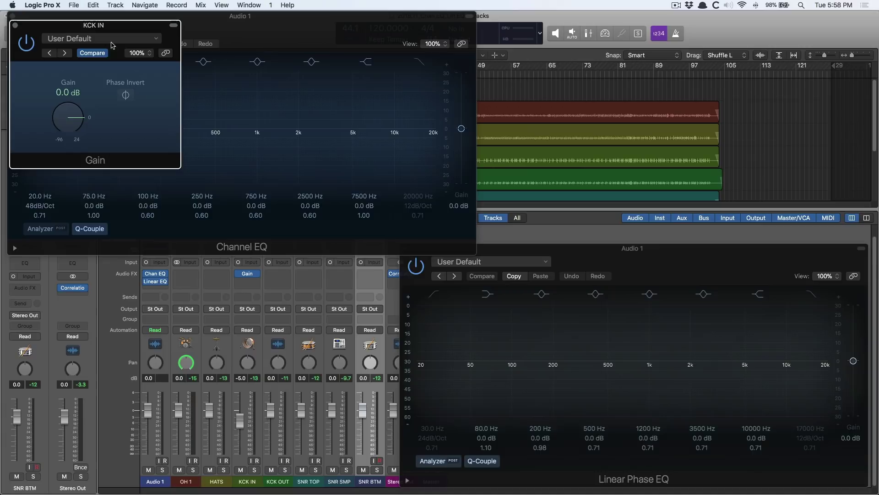
left_click_drag(117, 32, 576, 117)
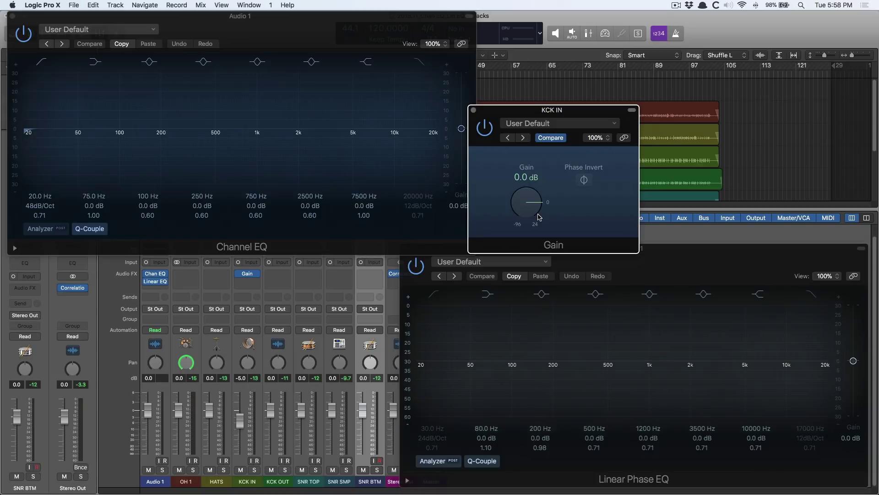
left_click(474, 110, "alt")
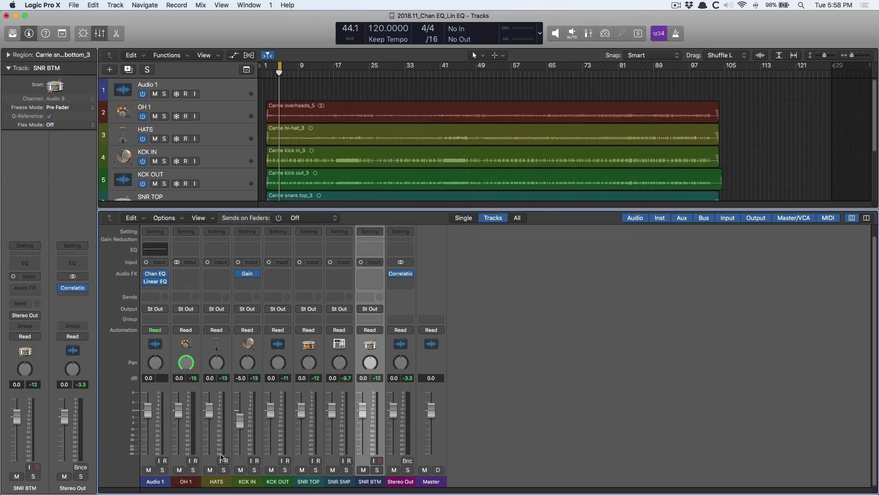
Step: Solo OH 1 and KCK IN, then open Stereo Out's Correlation Meter over the mixer
left_click(193, 470)
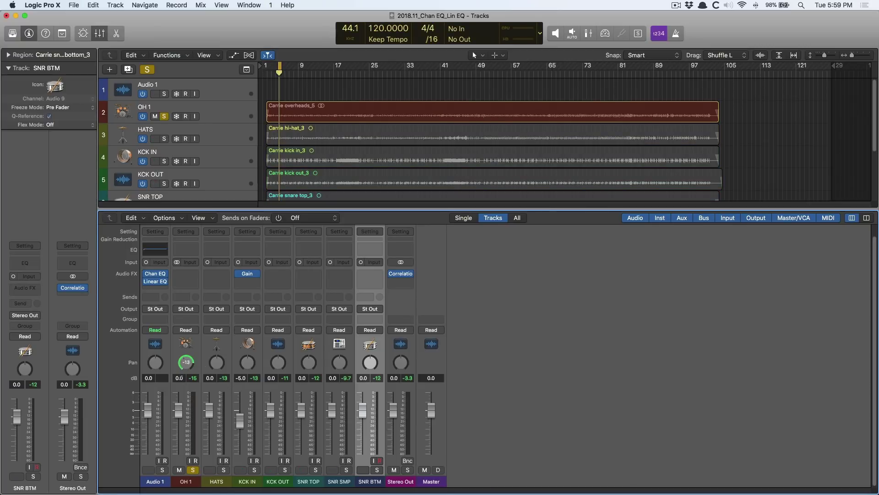
left_click(255, 470)
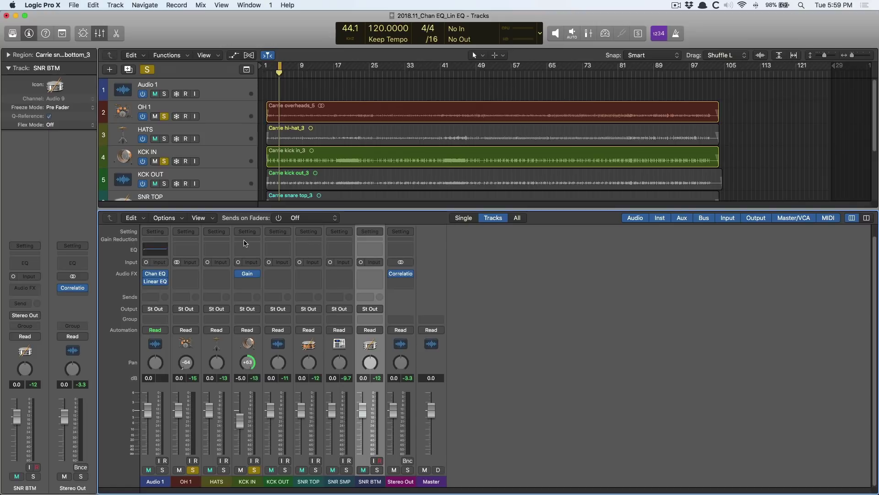
left_click(400, 273)
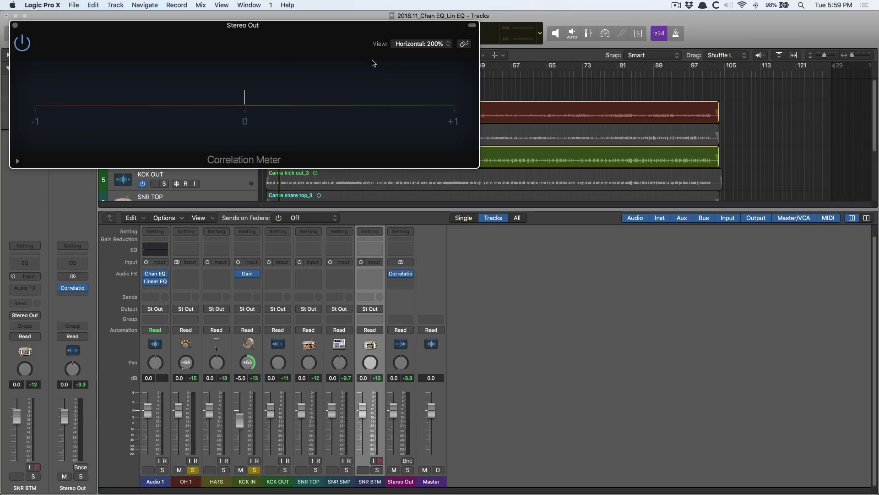
left_click_drag(354, 59, 667, 276)
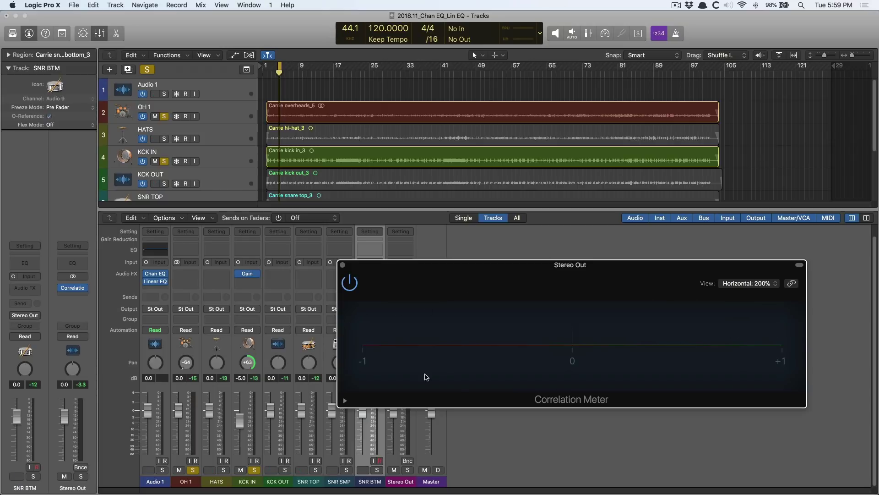
Step: Move the Correlation Meter up and right, then start playback to watch its reading
left_click_drag(466, 265, 506, 242)
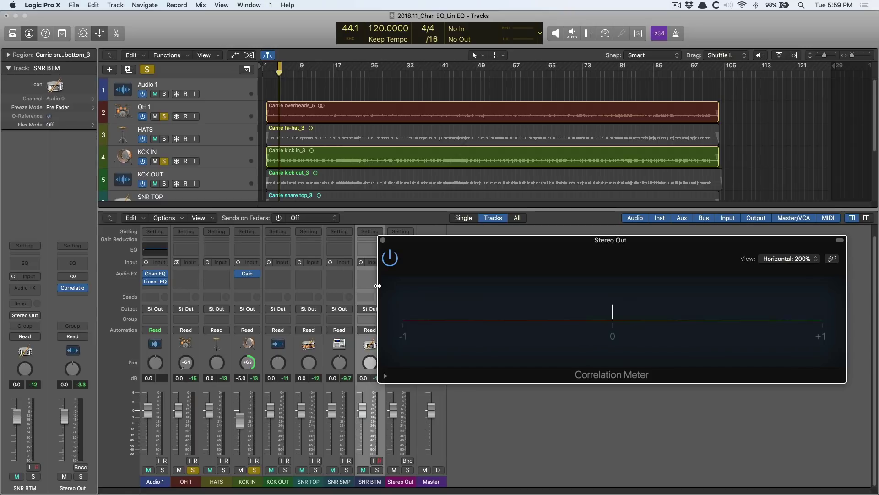
key("space")
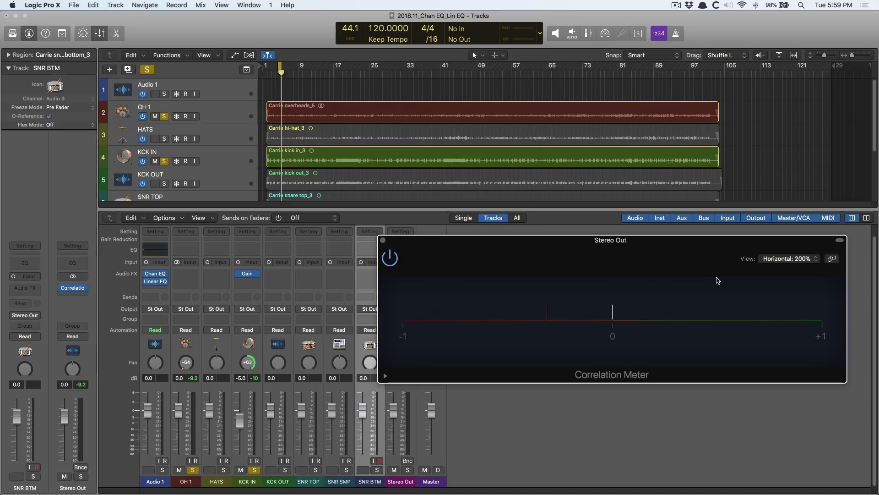
Step: Invert KCK IN's phase in its Gain plug-in and bring the Correlation Meter to the front
left_click(246, 276)
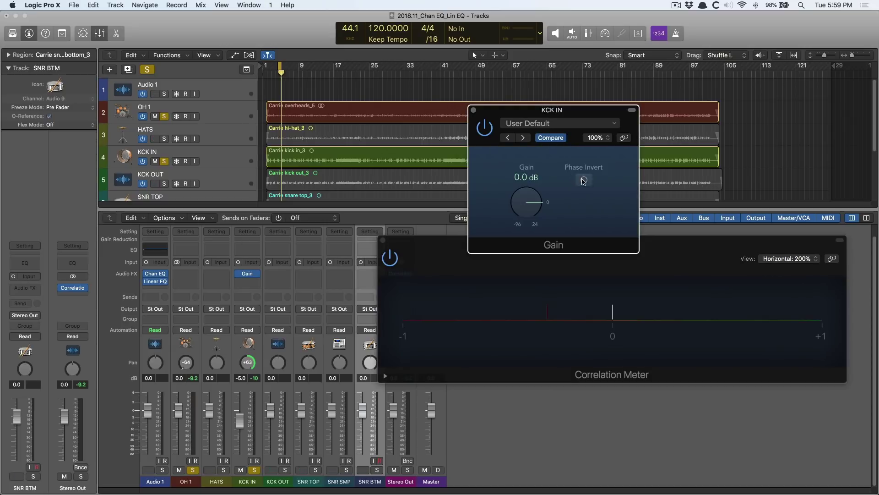
left_click(583, 180)
left_click(665, 255)
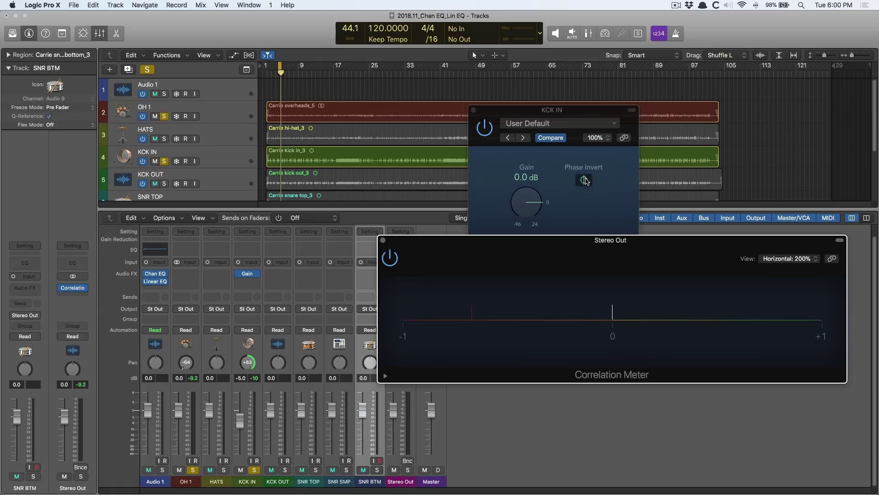
Step: Close the Gain window, select the overheads region, and reset KCK IN's pan to centre
left_click(458, 112)
left_click(473, 110)
left_click(247, 362, "alt")
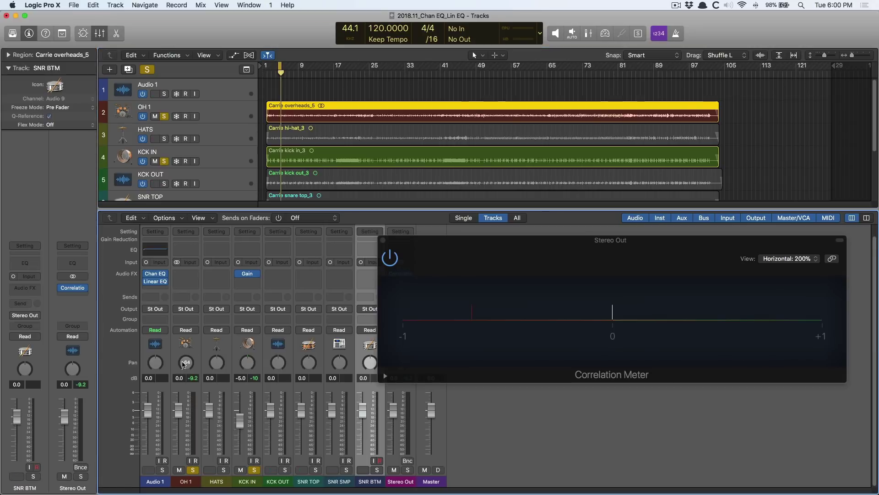
Step: Reset the OH 1 pan to centre
left_click(184, 363, "alt")
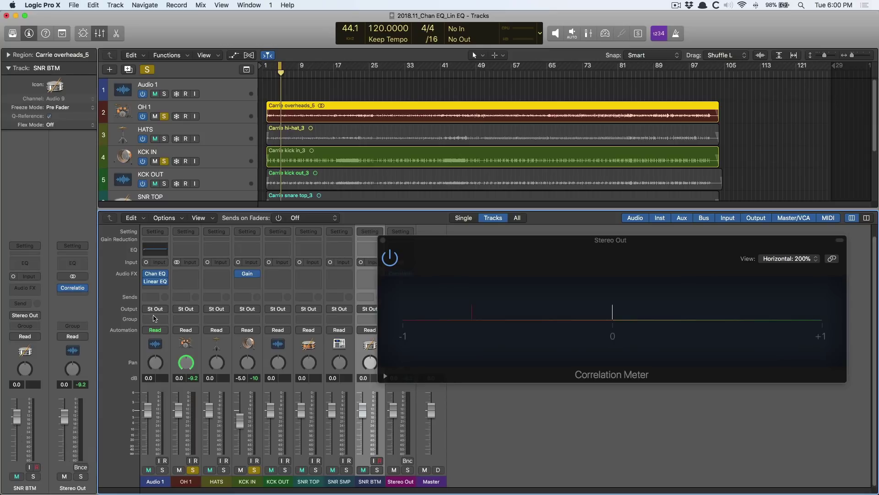
Step: Raise Audio 1's Channel EQ low cut to 91 Hz and close the EQ
left_click(160, 274)
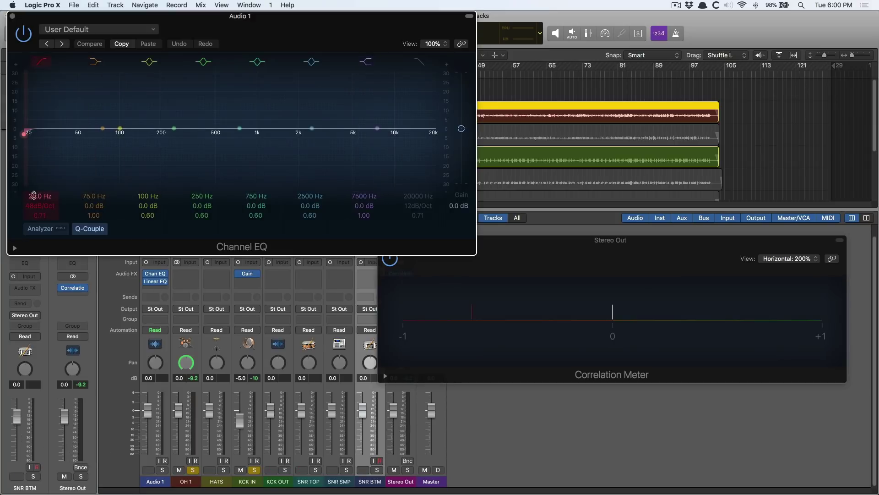
left_click_drag(31, 195, 31, 174)
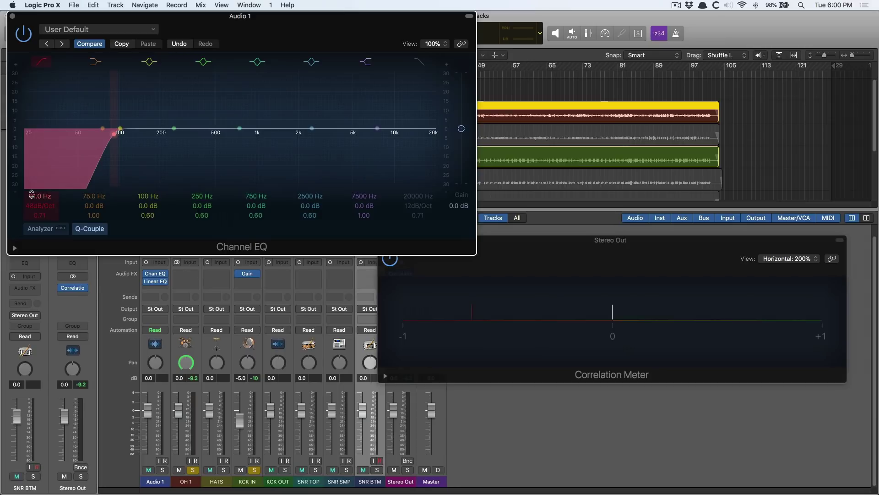
left_click(13, 17)
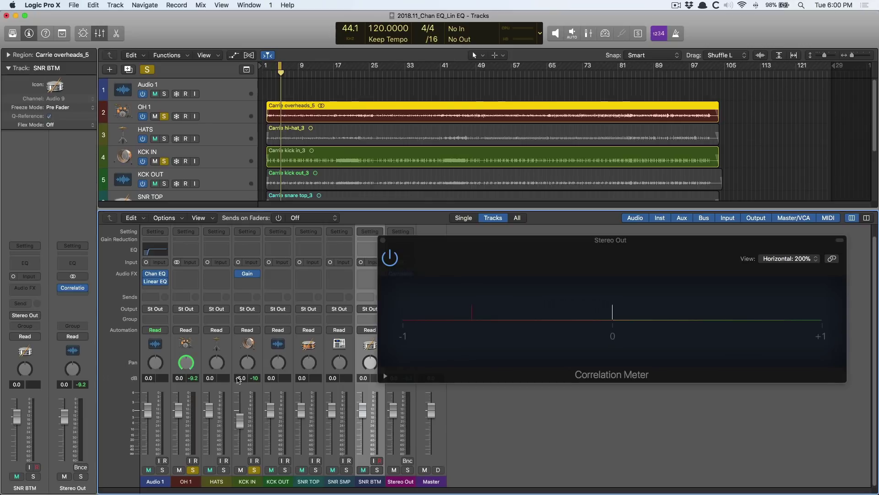
Step: Solo SNR TOP instead of KCK IN, panning SNR TOP to +63 and OH 1 to -64
left_click(316, 470)
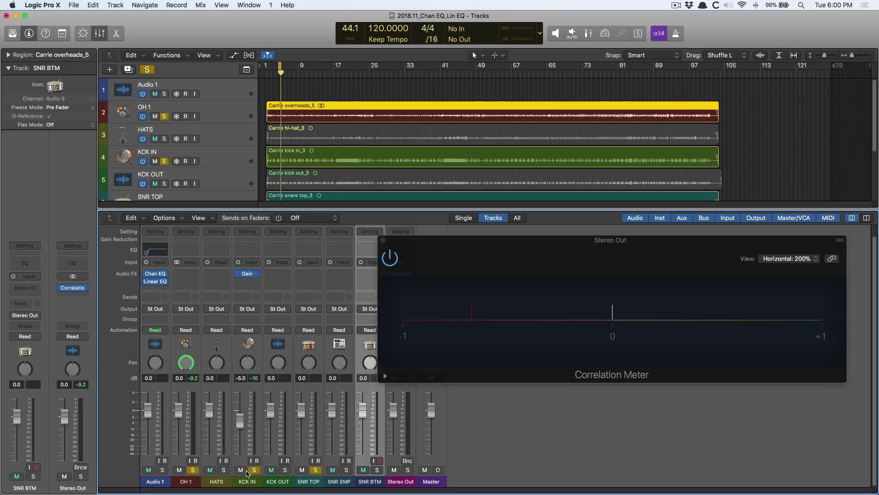
left_click(254, 470)
left_click_drag(308, 362, 309, 348)
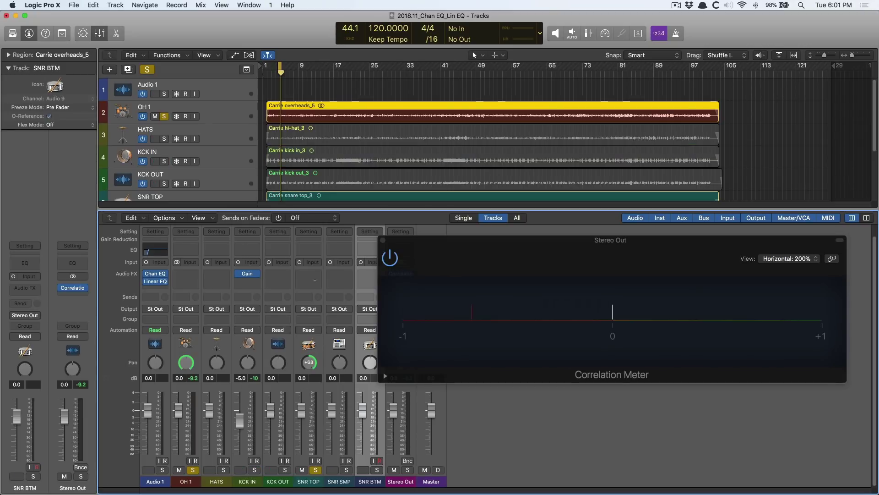
left_click_drag(182, 362, 182, 377)
Step: Move the Correlation Meter up, then insert a Channel EQ on SNR TOP and place it clear of the meter
left_click_drag(476, 266, 376, 102)
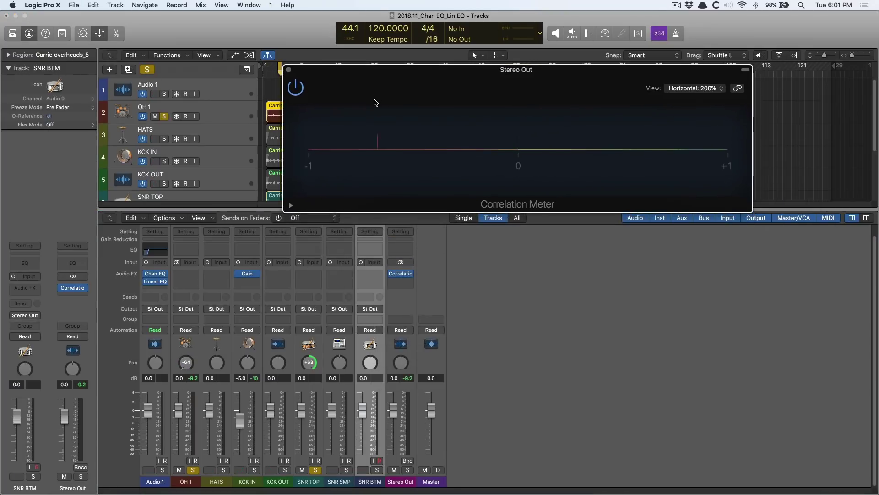
left_click(308, 250)
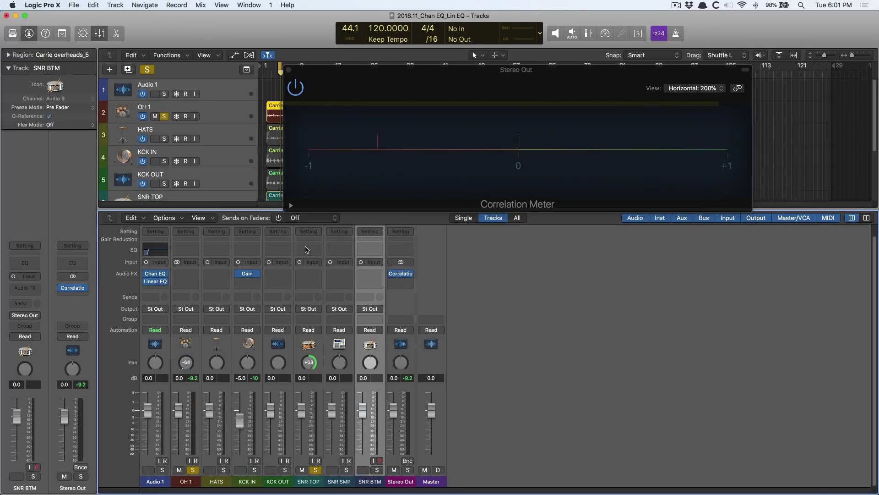
left_click_drag(219, 40, 493, 246)
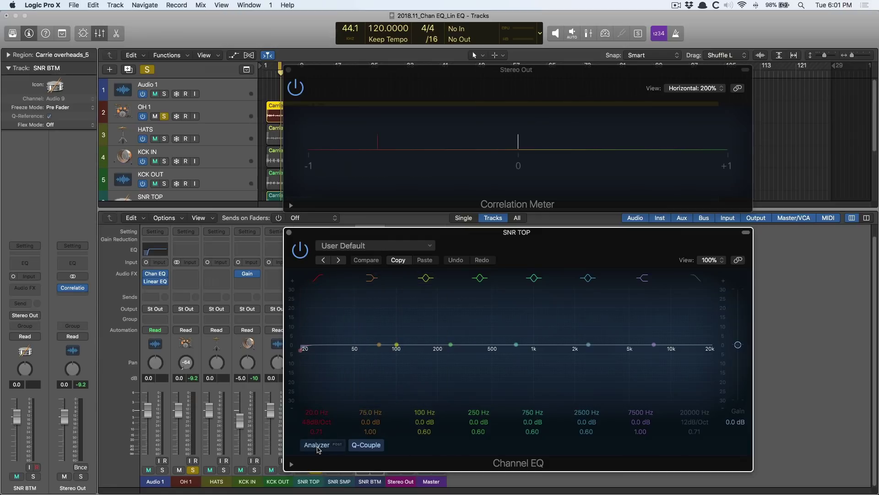
Step: With the analyzer on and playback running, raise SNR TOP's low cut to 104 Hz
left_click(317, 445)
key("space")
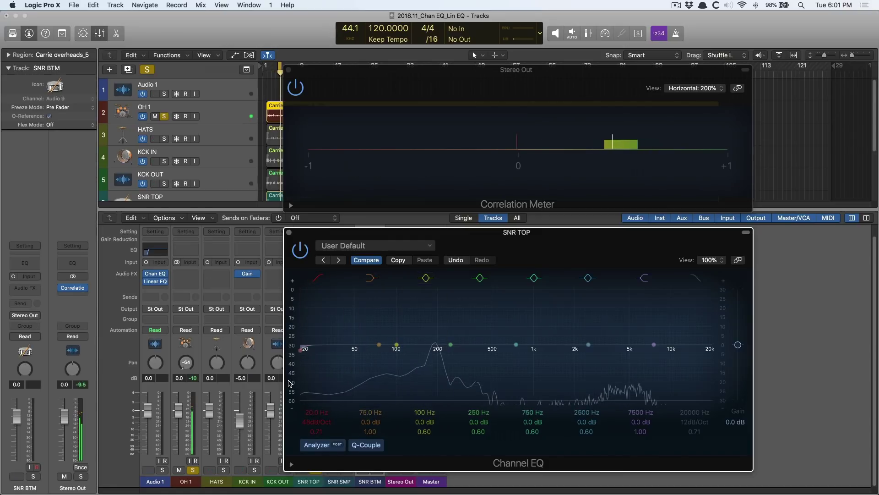
left_click_drag(300, 349, 398, 350)
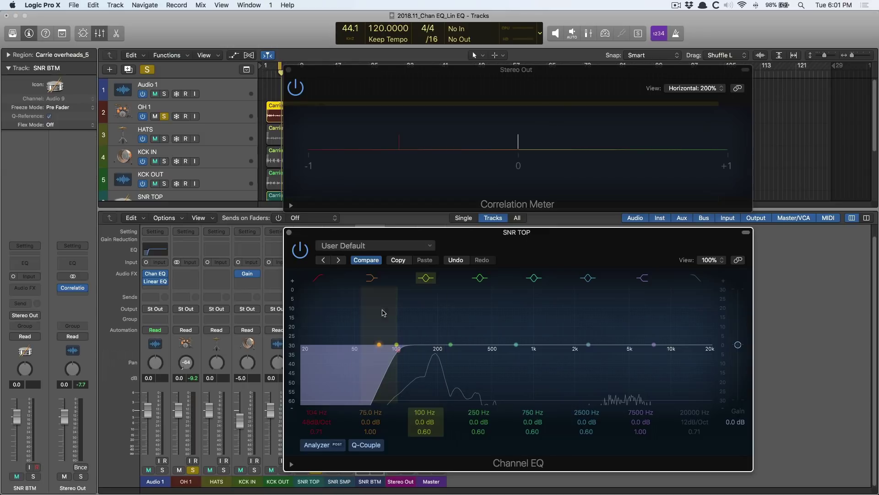
Step: Bypass SNR TOP's Channel EQ and insert a Linear Phase EQ in the next slot
left_click(289, 233, "alt")
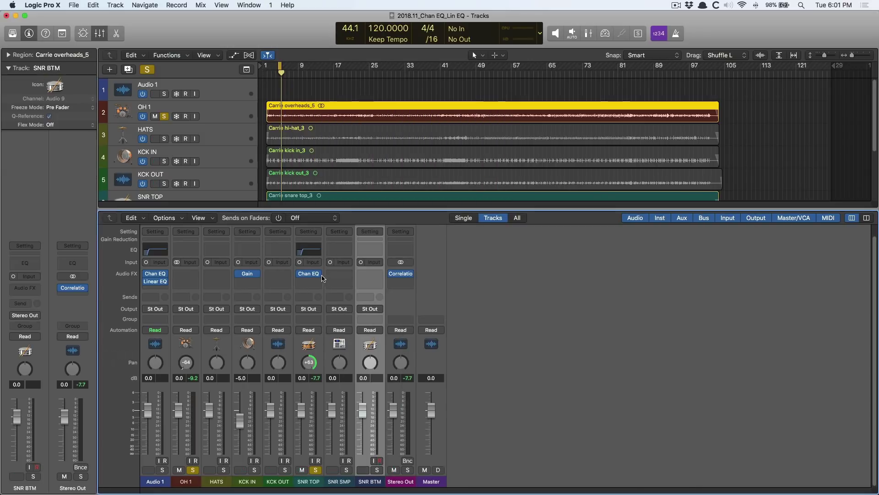
left_click(300, 274)
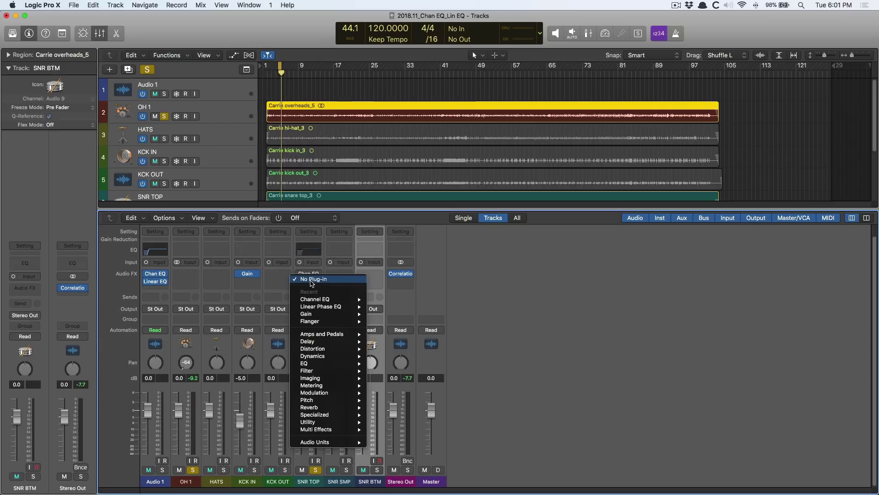
left_click(308, 281)
left_click(321, 306)
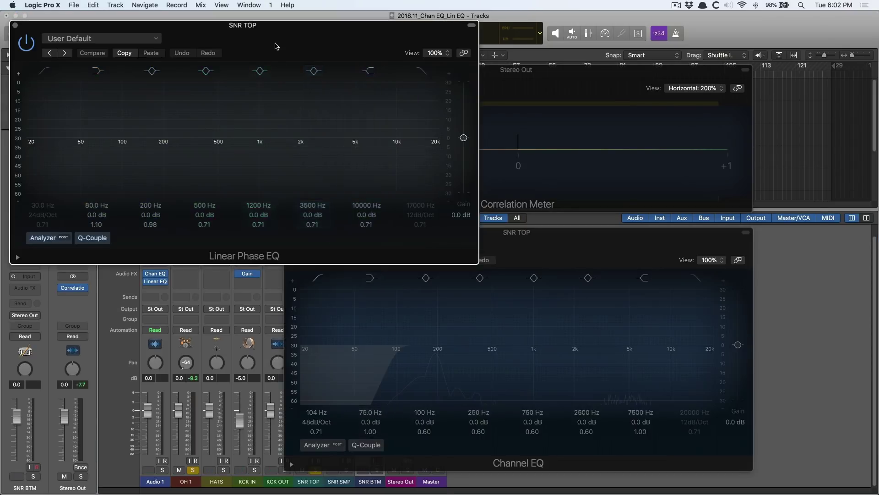
Step: Close the Channel EQ window and enable the Linear Phase EQ low cut at 20 Hz
left_click(573, 265)
left_click(289, 234)
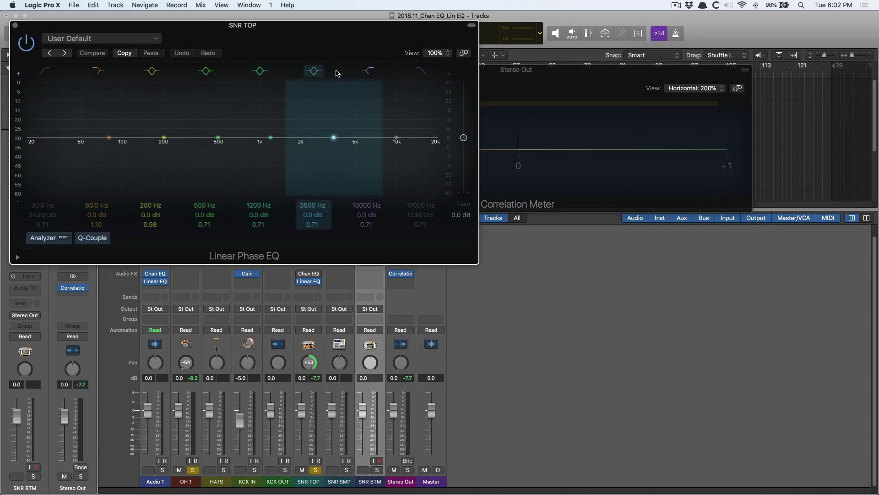
left_click_drag(321, 36, 570, 259)
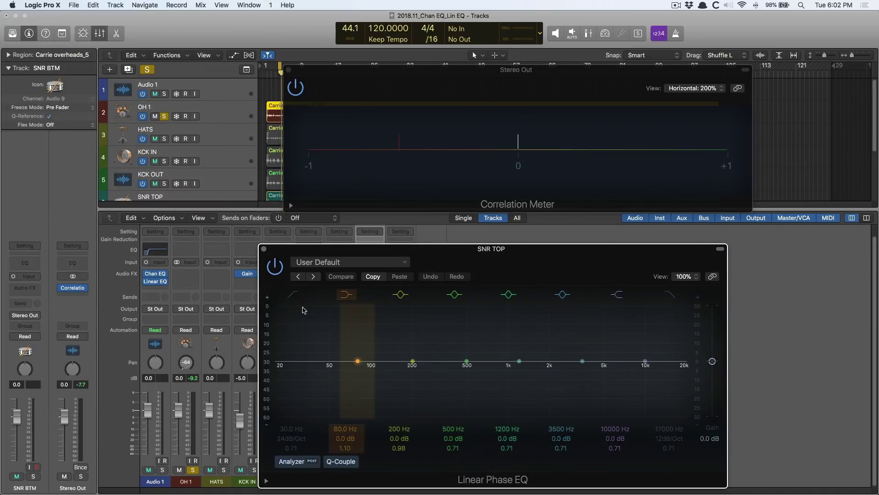
left_click(293, 295)
left_click_drag(292, 425, 283, 436)
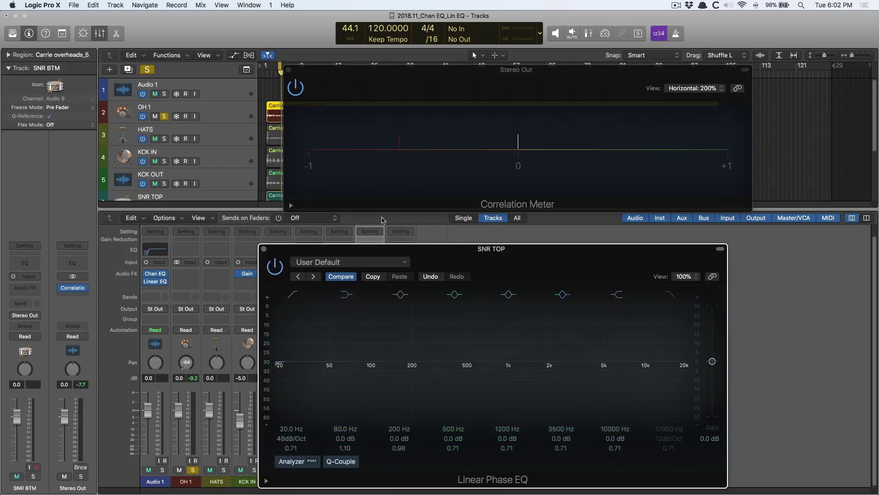
Step: During playback, raise the low cut to 102 Hz, then toggle it off and on to compare
key("space")
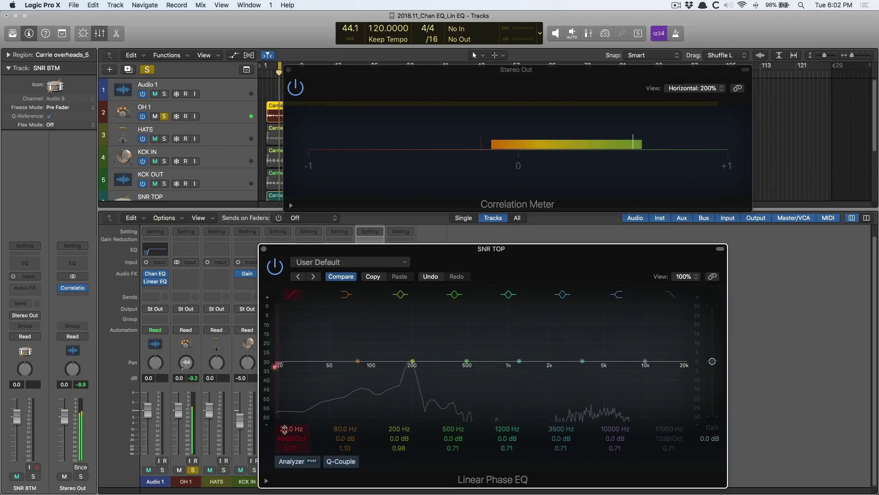
left_click_drag(284, 429, 284, 410)
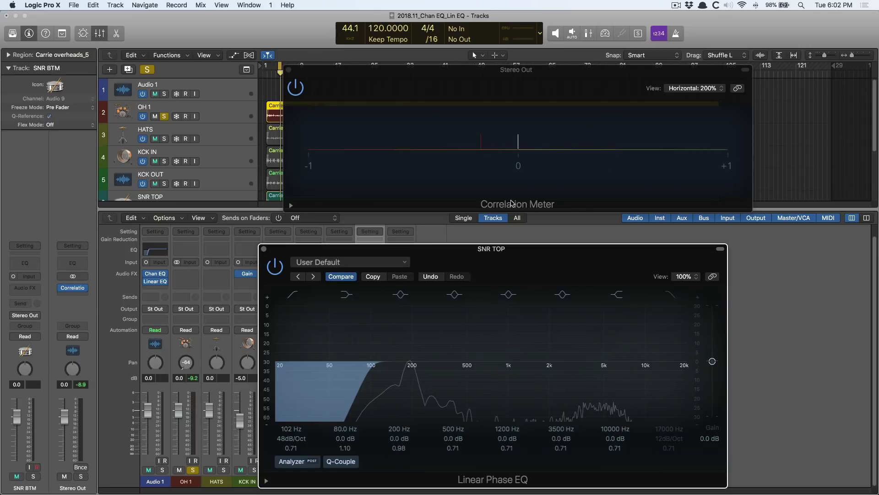
key("space")
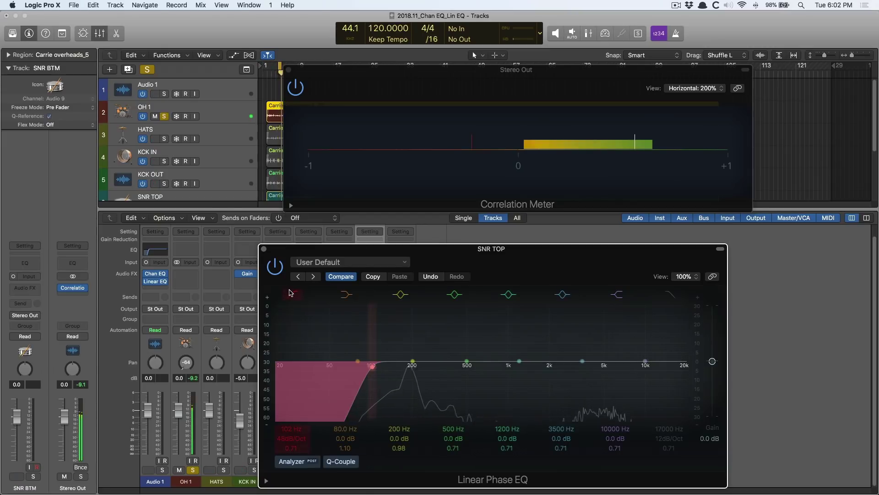
left_click(290, 294)
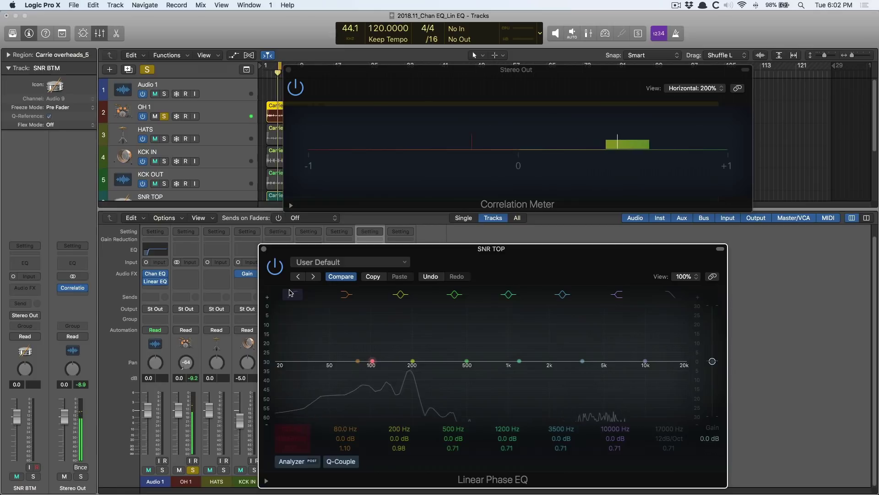
left_click(290, 294)
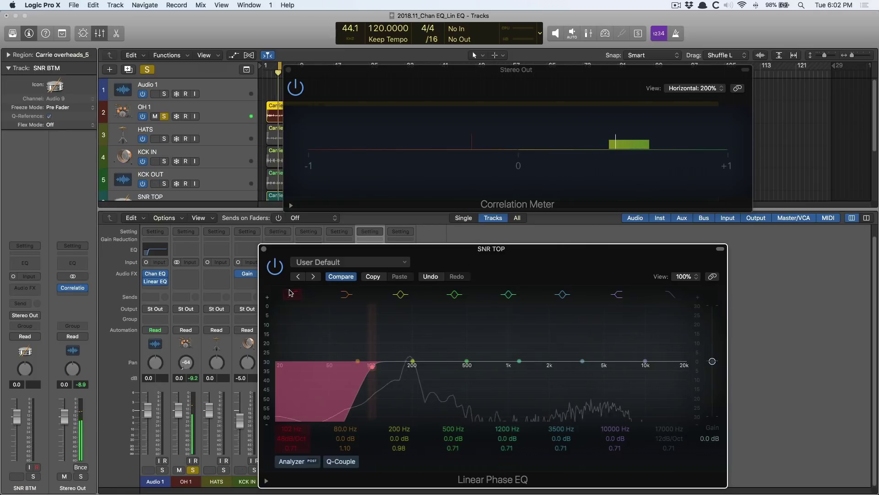